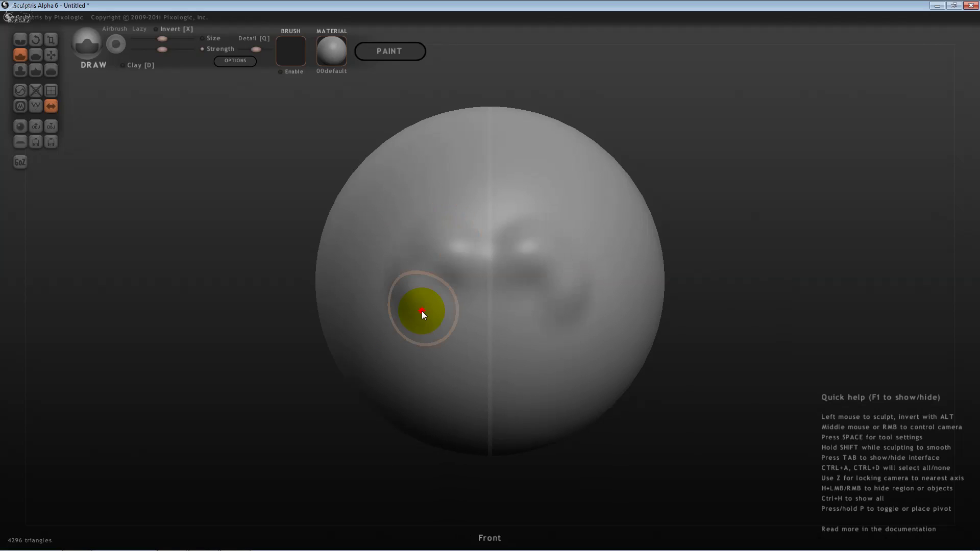
Sculpt mirrored raised forms across the front and another side of the sphere with the Draw brush.
{"action": "mouse_move", "coordinate": [422, 313]}
{"action": "left_mouse_down"}
{"action": "mouse_move", "coordinate": [356, 221]}
{"action": "mouse_move", "coordinate": [451, 207]}
{"action": "mouse_move", "coordinate": [442, 172]}
{"action": "mouse_move", "coordinate": [358, 133]}
{"action": "mouse_move", "coordinate": [327, 208]}
{"action": "mouse_move", "coordinate": [348, 285]}
{"action": "mouse_move", "coordinate": [390, 342]}
{"action": "mouse_move", "coordinate": [435, 371]}
{"action": "mouse_move", "coordinate": [448, 409]}
{"action": "mouse_move", "coordinate": [381, 409]}
{"action": "mouse_move", "coordinate": [359, 381]}
{"action": "mouse_move", "coordinate": [438, 273]}
{"action": "mouse_move", "coordinate": [464, 211]}
{"action": "mouse_move", "coordinate": [446, 188]}
{"action": "mouse_move", "coordinate": [494, 424]}
{"action": "mouse_move", "coordinate": [546, 401]}
{"action": "left_mouse_up"}
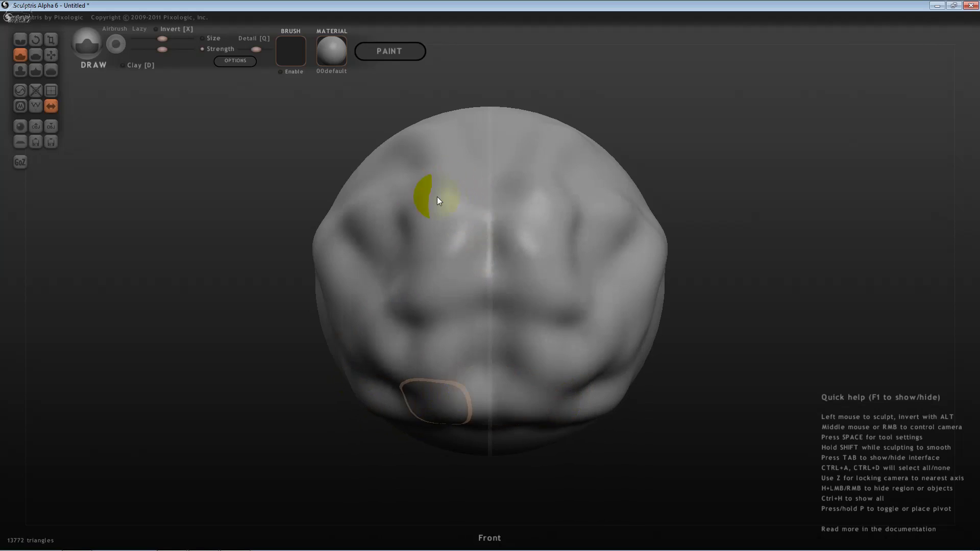
{"action": "mouse_move", "coordinate": [437, 199]}
{"action": "right_mouse_down"}
{"action": "mouse_move", "coordinate": [378, 151]}
{"action": "mouse_move", "coordinate": [461, 314]}
{"action": "mouse_move", "coordinate": [421, 390]}
{"action": "mouse_move", "coordinate": [440, 311]}
{"action": "right_mouse_up"}
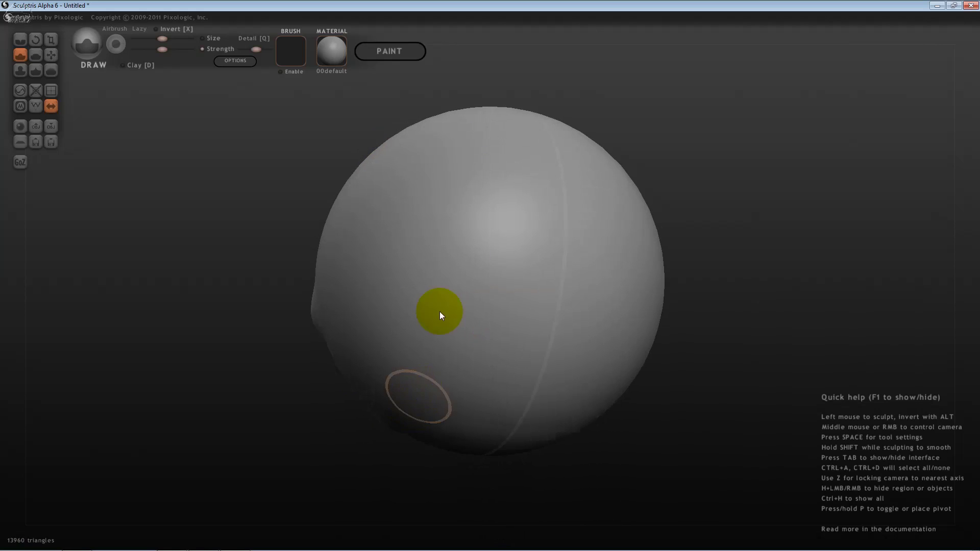
{"action": "left_click_drag", "start_coordinate": [439, 312], "coordinate": [430, 284]}
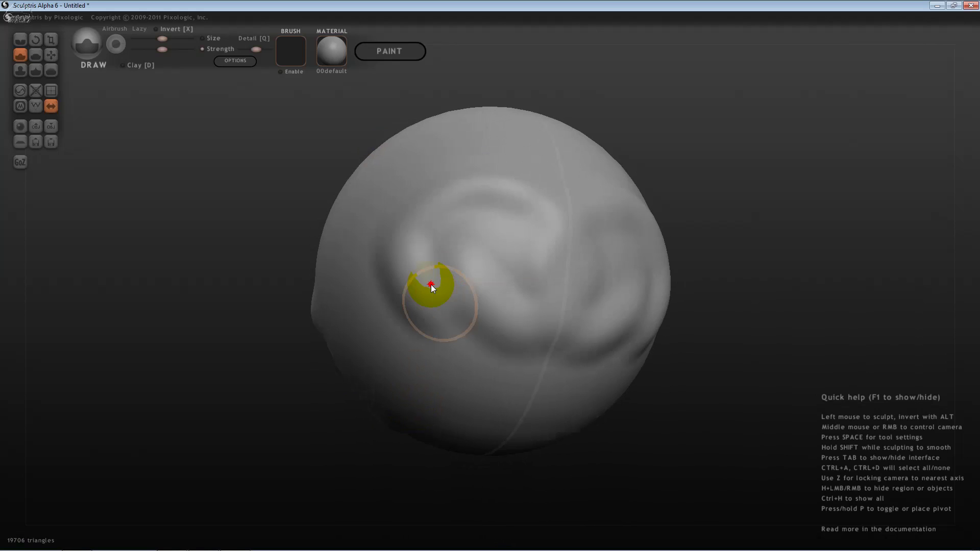
Change the material to droplet_01 and sculpt more raised forms on another side of the sphere.
{"action": "key", "text": "m"}
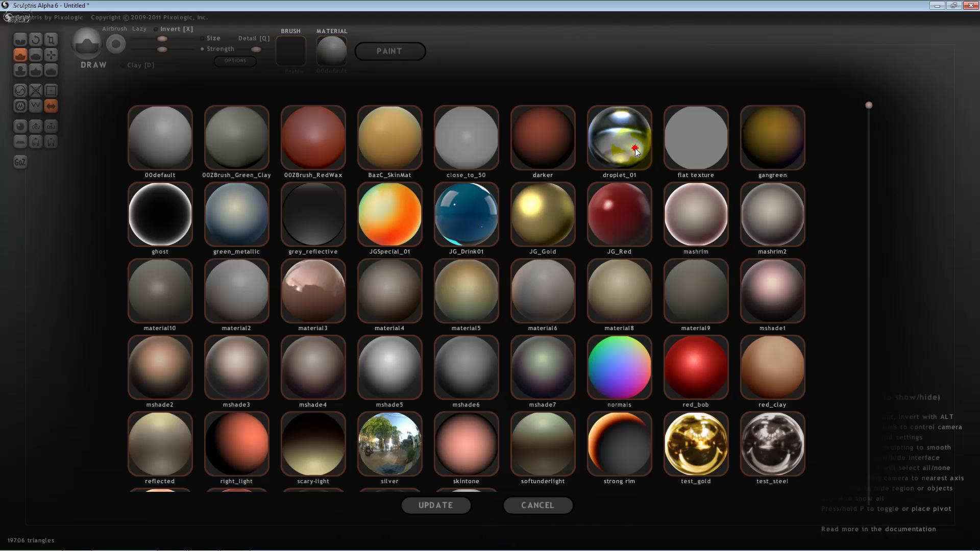
{"action": "left_click", "coordinate": [635, 149]}
{"action": "mouse_move", "coordinate": [561, 209]}
{"action": "left_mouse_down"}
{"action": "mouse_move", "coordinate": [525, 241]}
{"action": "mouse_move", "coordinate": [510, 240]}
{"action": "mouse_move", "coordinate": [455, 350]}
{"action": "mouse_move", "coordinate": [393, 331]}
{"action": "mouse_move", "coordinate": [517, 258]}
{"action": "mouse_move", "coordinate": [503, 186]}
{"action": "left_mouse_up"}
{"action": "mouse_move", "coordinate": [503, 186]}
{"action": "right_mouse_down"}
{"action": "mouse_move", "coordinate": [237, 278]}
{"action": "mouse_move", "coordinate": [468, 271]}
{"action": "mouse_move", "coordinate": [595, 254]}
{"action": "mouse_move", "coordinate": [577, 258]}
{"action": "right_mouse_up"}
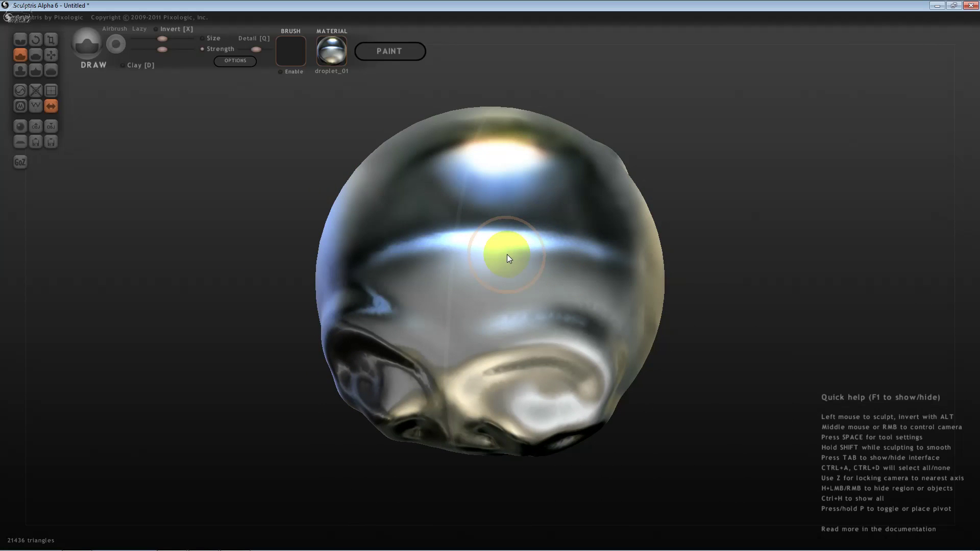
{"action": "mouse_move", "coordinate": [507, 255]}
{"action": "left_mouse_down"}
{"action": "mouse_move", "coordinate": [513, 223]}
{"action": "mouse_move", "coordinate": [433, 268]}
{"action": "mouse_move", "coordinate": [633, 283]}
{"action": "mouse_move", "coordinate": [576, 222]}
{"action": "mouse_move", "coordinate": [516, 183]}
{"action": "mouse_move", "coordinate": [521, 197]}
{"action": "left_mouse_up"}
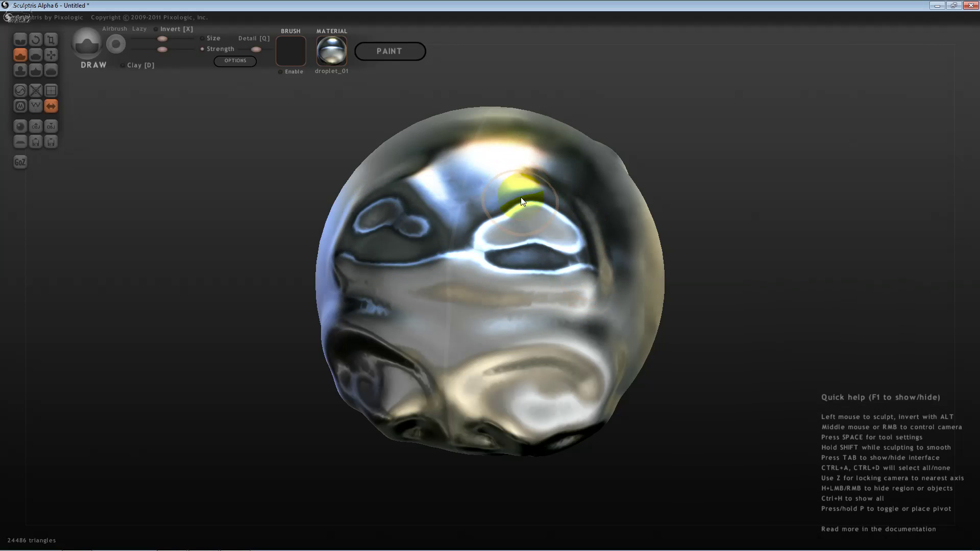
Try the JGSpecial_01 material on the sculpture and replace it with thuglee-chrome-02b.
{"action": "left_click", "coordinate": [332, 51]}
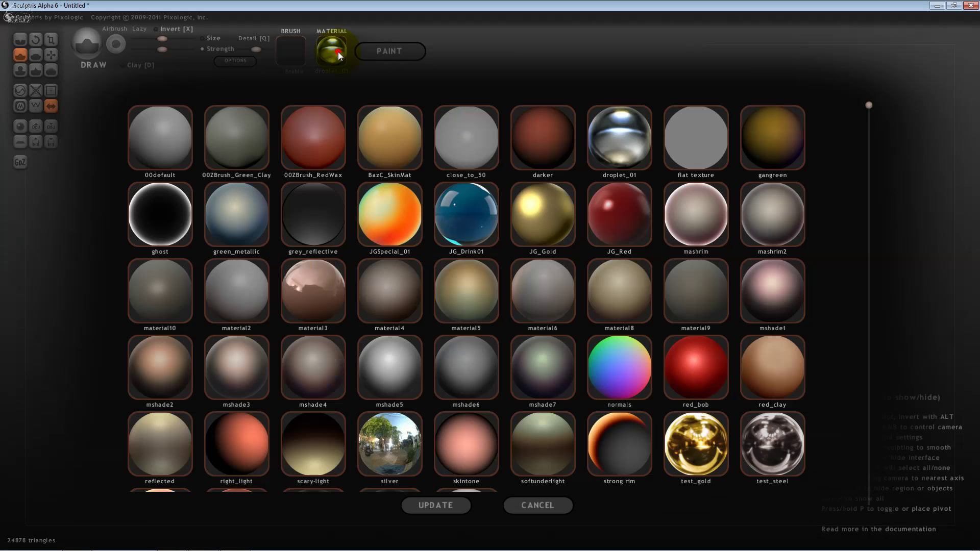
{"action": "left_click", "coordinate": [406, 214]}
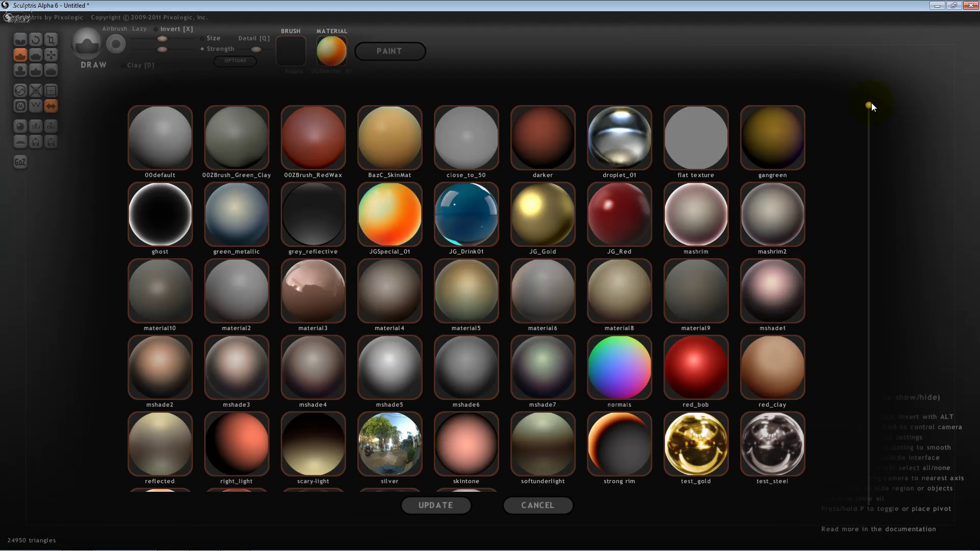
{"action": "left_click_drag", "start_coordinate": [871, 103], "coordinate": [870, 506]}
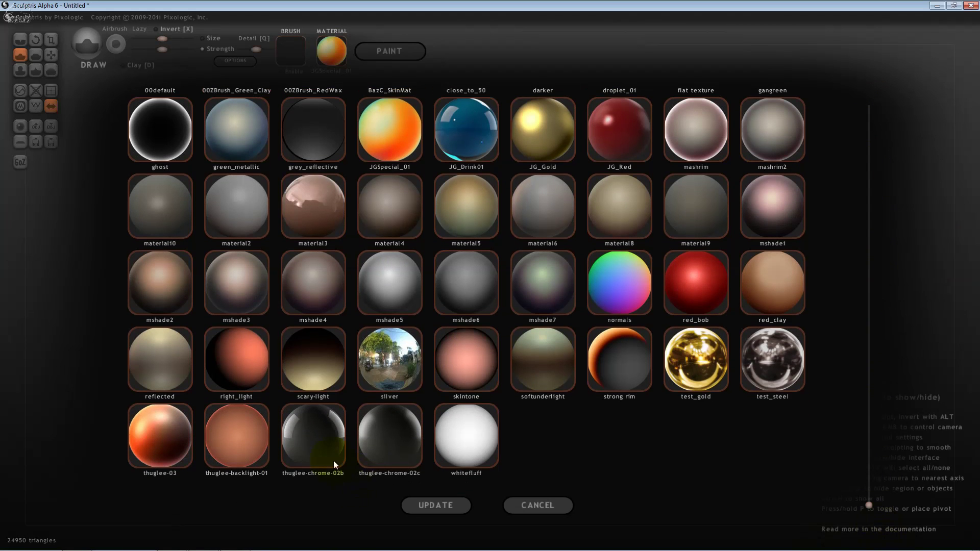
{"action": "left_click", "coordinate": [312, 444]}
{"action": "mouse_move", "coordinate": [490, 247]}
{"action": "right_mouse_down"}
{"action": "mouse_move", "coordinate": [230, 370]}
{"action": "mouse_move", "coordinate": [474, 271]}
{"action": "right_mouse_up"}
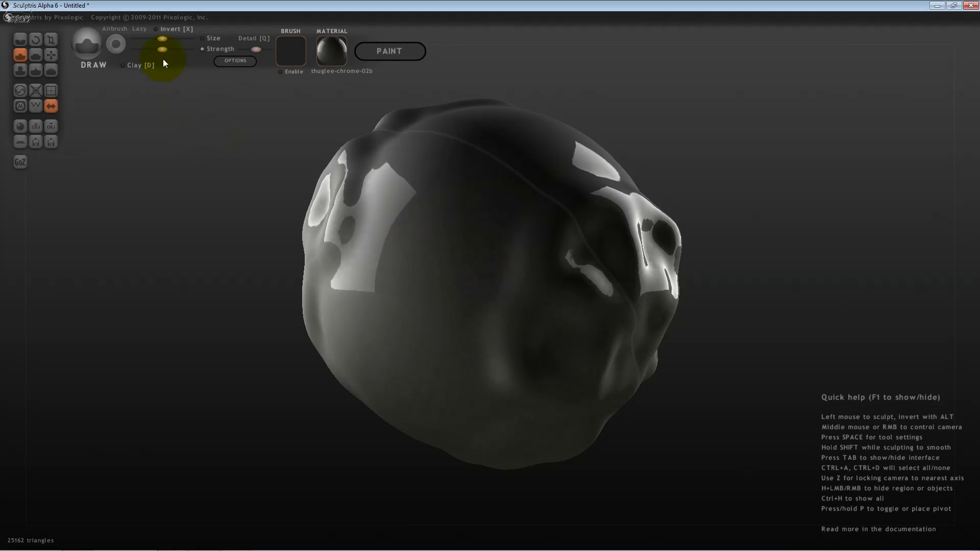
Carve grooves into several sides of the model with the Crease brush, lowering the brush detail slightly for the last strokes.
{"action": "left_click", "coordinate": [23, 42]}
{"action": "mouse_move", "coordinate": [434, 238]}
{"action": "left_mouse_down"}
{"action": "mouse_move", "coordinate": [434, 276]}
{"action": "mouse_move", "coordinate": [357, 362]}
{"action": "mouse_move", "coordinate": [350, 346]}
{"action": "mouse_move", "coordinate": [456, 303]}
{"action": "left_mouse_up"}
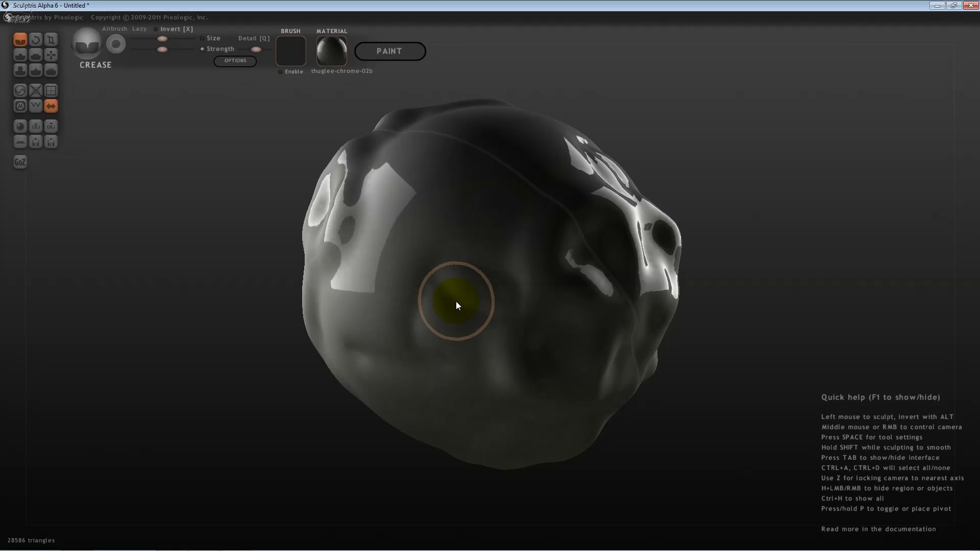
{"action": "mouse_move", "coordinate": [455, 301]}
{"action": "left_mouse_down"}
{"action": "mouse_move", "coordinate": [452, 222]}
{"action": "mouse_move", "coordinate": [412, 259]}
{"action": "mouse_move", "coordinate": [374, 347]}
{"action": "mouse_move", "coordinate": [403, 400]}
{"action": "mouse_move", "coordinate": [465, 409]}
{"action": "mouse_move", "coordinate": [474, 186]}
{"action": "mouse_move", "coordinate": [395, 187]}
{"action": "mouse_move", "coordinate": [371, 402]}
{"action": "left_mouse_up"}
{"action": "middle_click_drag", "start_coordinate": [429, 380], "coordinate": [437, 226]}
{"action": "mouse_move", "coordinate": [436, 221]}
{"action": "left_mouse_down"}
{"action": "mouse_move", "coordinate": [443, 275]}
{"action": "mouse_move", "coordinate": [471, 308]}
{"action": "mouse_move", "coordinate": [557, 303]}
{"action": "mouse_move", "coordinate": [599, 320]}
{"action": "mouse_move", "coordinate": [552, 262]}
{"action": "left_mouse_up"}
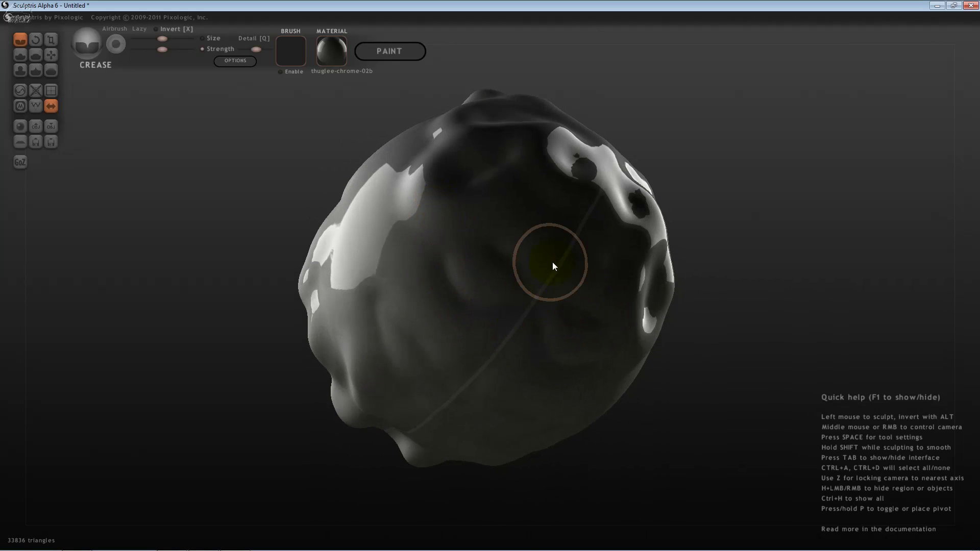
{"action": "left_click_drag", "start_coordinate": [255, 50], "coordinate": [244, 50]}
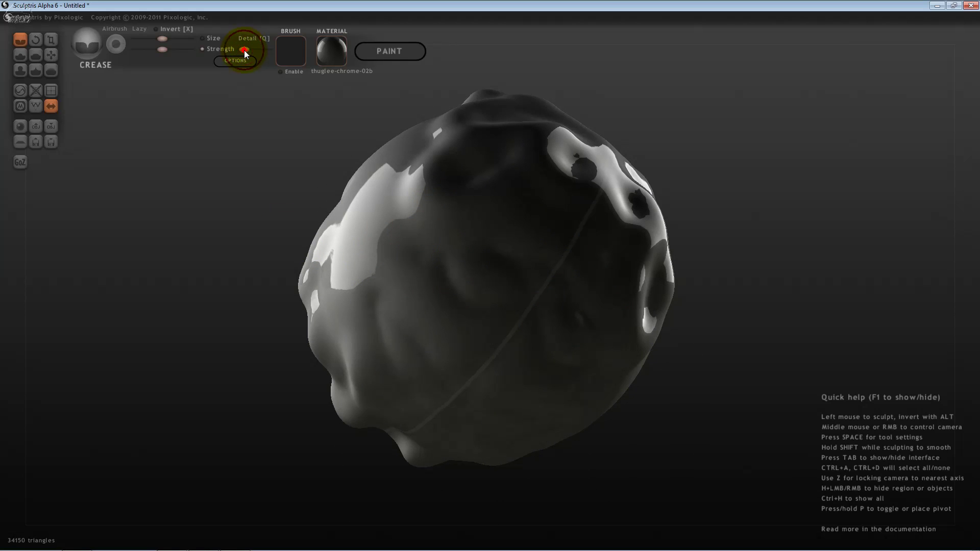
{"action": "left_click_drag", "start_coordinate": [428, 307], "coordinate": [444, 334]}
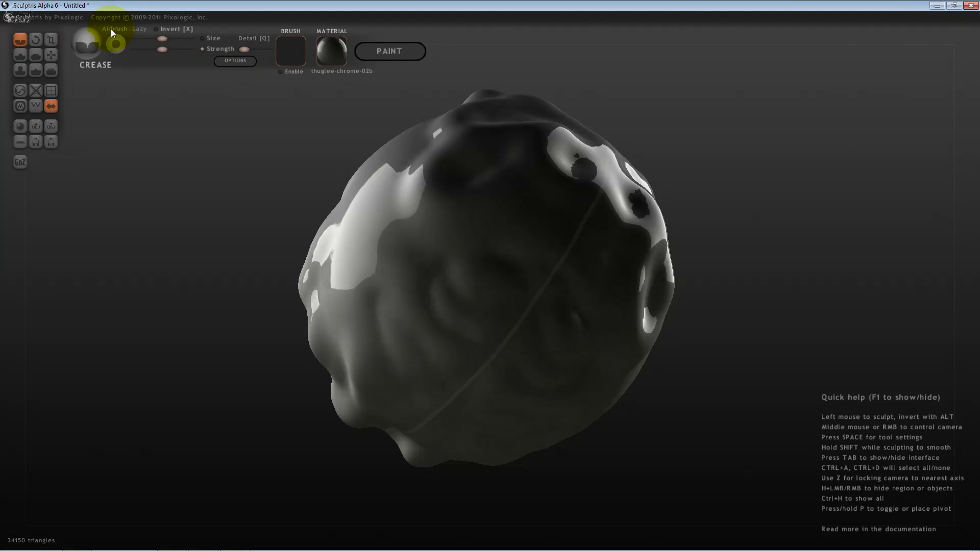
Switch the model to paint mode, building the texture mapping at a resolution of 256.
{"action": "left_click", "coordinate": [389, 51]}
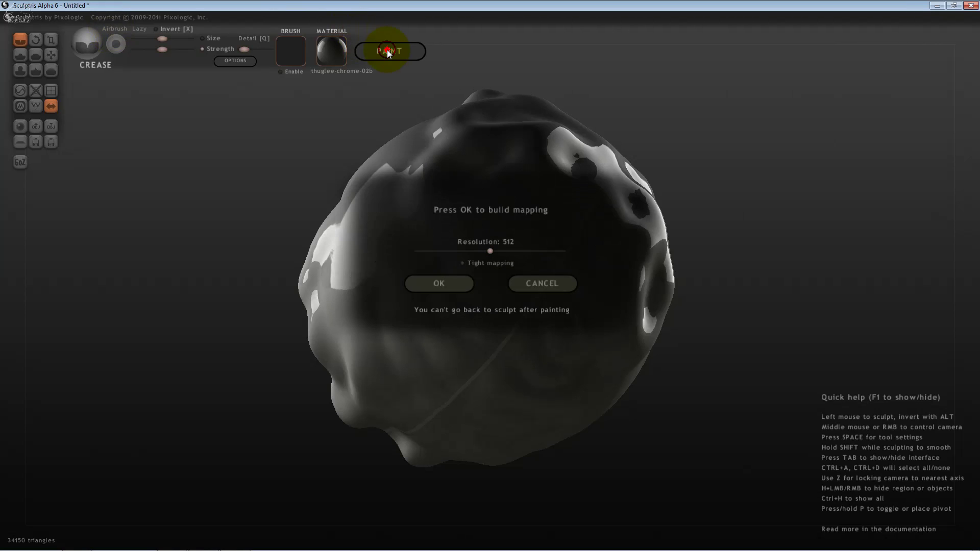
{"action": "left_click_drag", "start_coordinate": [487, 250], "coordinate": [448, 250]}
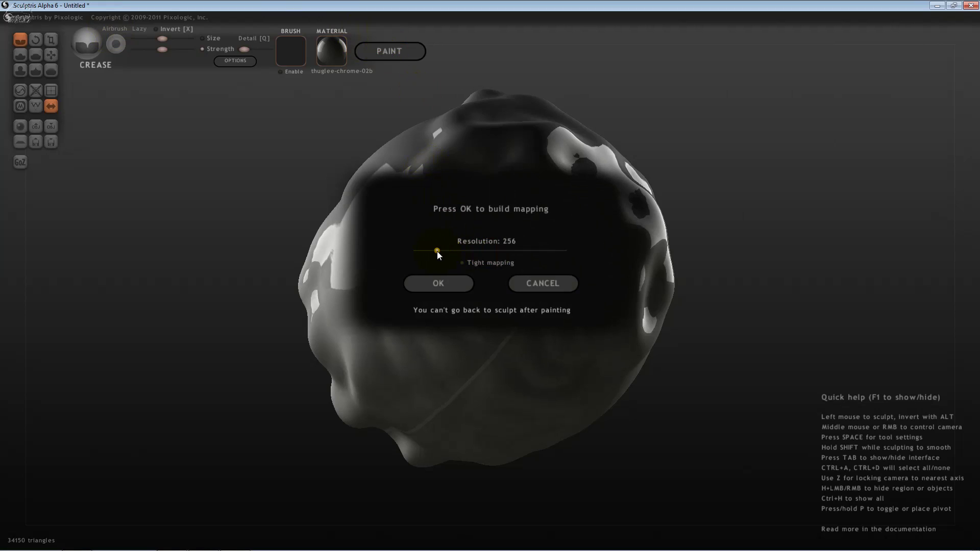
{"action": "left_click", "coordinate": [441, 284]}
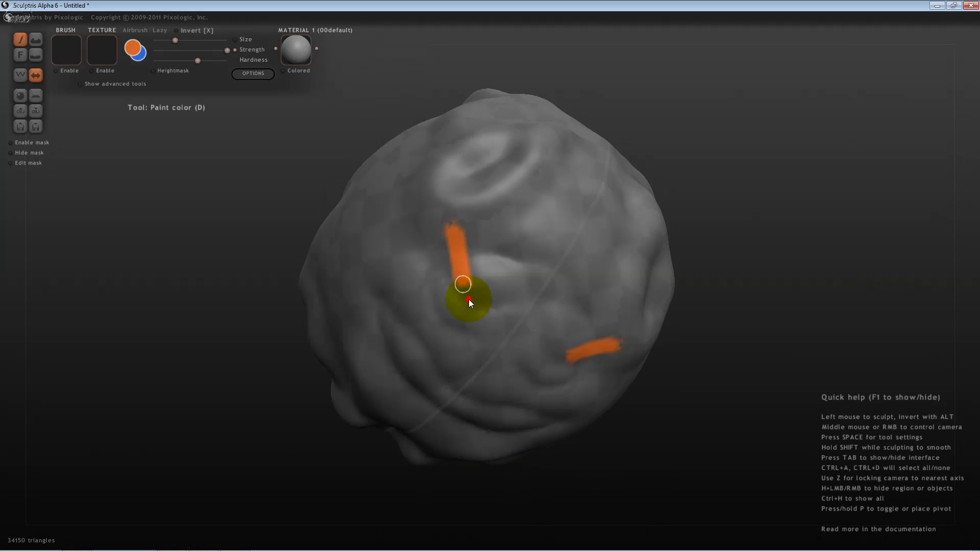
Paint several mirrored orange strokes across the surface of the model.
{"action": "mouse_move", "coordinate": [468, 299]}
{"action": "left_mouse_down"}
{"action": "mouse_move", "coordinate": [528, 317]}
{"action": "mouse_move", "coordinate": [553, 267]}
{"action": "mouse_move", "coordinate": [559, 241]}
{"action": "mouse_move", "coordinate": [456, 182]}
{"action": "mouse_move", "coordinate": [520, 175]}
{"action": "left_mouse_up"}
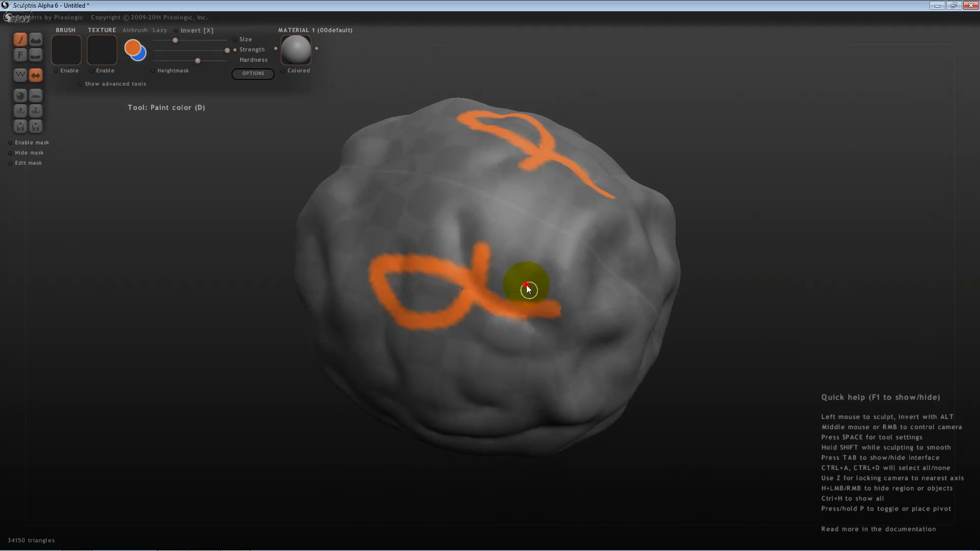
{"action": "left_click_drag", "start_coordinate": [528, 289], "coordinate": [573, 396]}
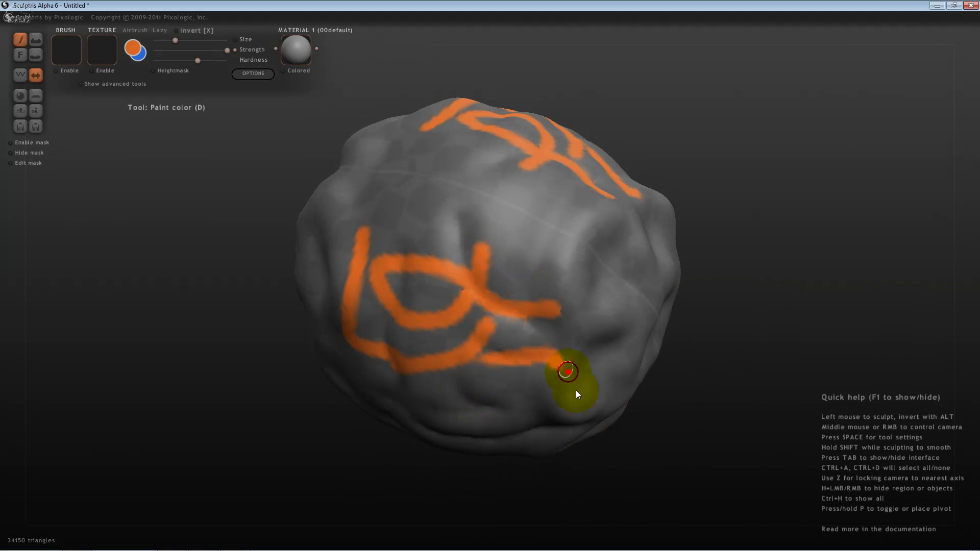
{"action": "left_click_drag", "start_coordinate": [630, 193], "coordinate": [661, 208]}
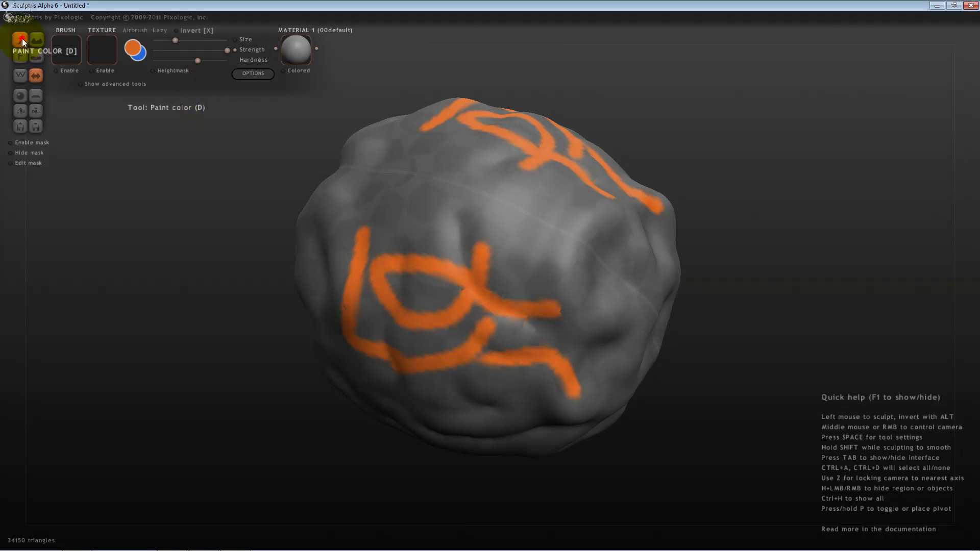
Change the paint colour to bright yellow-green and paint mirrored strokes over and around the orange ones.
{"action": "left_click", "coordinate": [134, 47]}
{"action": "left_click_drag", "start_coordinate": [492, 207], "coordinate": [581, 221]}
{"action": "left_click", "coordinate": [442, 358]}
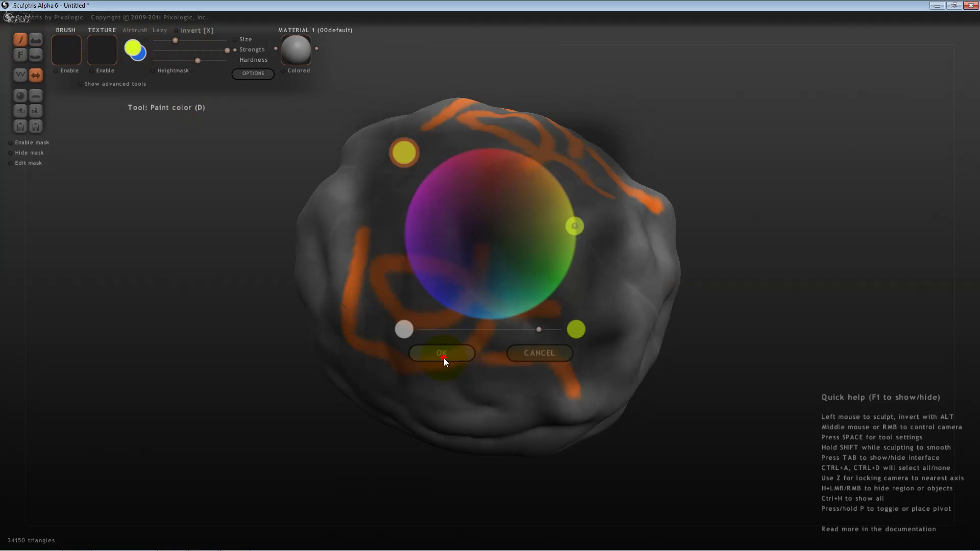
{"action": "mouse_move", "coordinate": [443, 354]}
{"action": "left_mouse_down"}
{"action": "mouse_move", "coordinate": [572, 382]}
{"action": "mouse_move", "coordinate": [475, 378]}
{"action": "mouse_move", "coordinate": [339, 286]}
{"action": "mouse_move", "coordinate": [408, 384]}
{"action": "left_mouse_up"}
{"action": "middle_click_drag", "start_coordinate": [480, 399], "coordinate": [400, 243]}
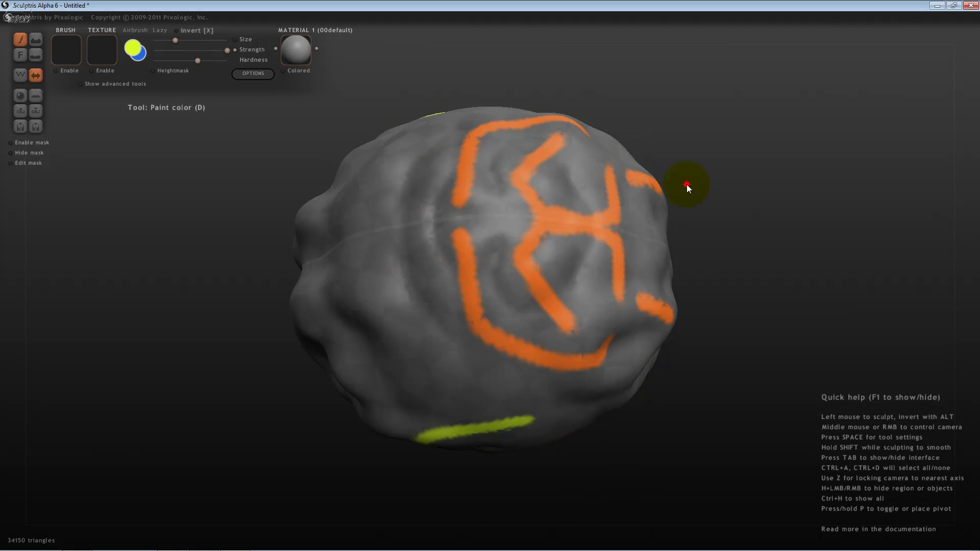
Examine the painted model from different angles, snapping the camera to the front, right and top views.
{"action": "mouse_move", "coordinate": [687, 188]}
{"action": "middle_mouse_down"}
{"action": "mouse_move", "coordinate": [449, 290]}
{"action": "mouse_move", "coordinate": [425, 283]}
{"action": "middle_mouse_up"}
{"action": "key", "text": "z"}
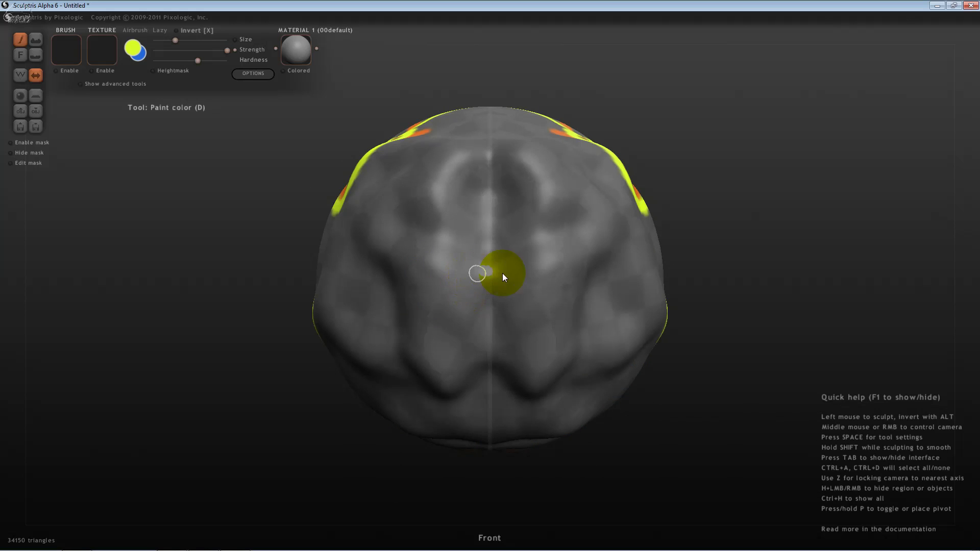
{"action": "middle_click_drag", "start_coordinate": [502, 275], "coordinate": [401, 274]}
{"action": "key", "text": "z"}
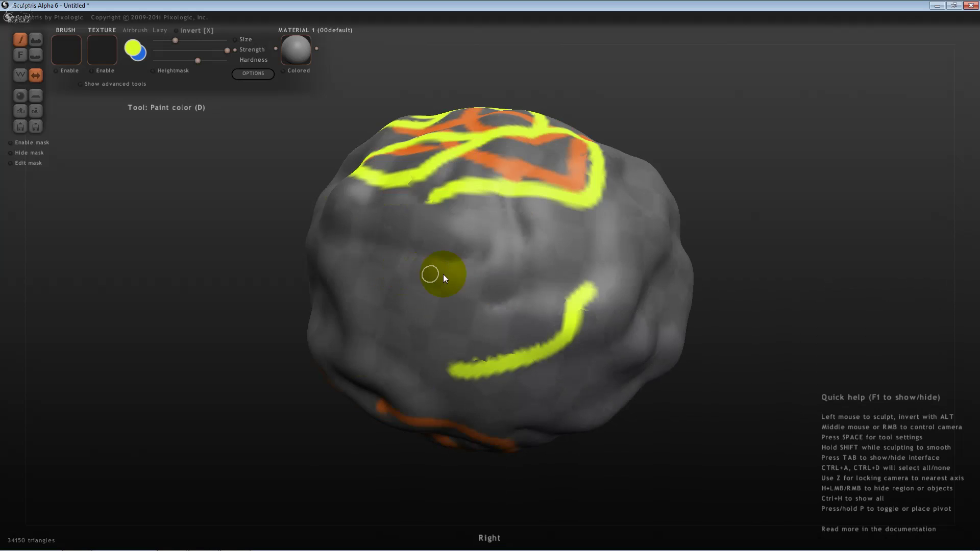
{"action": "mouse_move", "coordinate": [367, 285]}
{"action": "middle_mouse_down"}
{"action": "mouse_move", "coordinate": [551, 271]}
{"action": "mouse_move", "coordinate": [444, 280]}
{"action": "mouse_move", "coordinate": [462, 282]}
{"action": "middle_mouse_up"}
{"action": "key", "text": "z"}
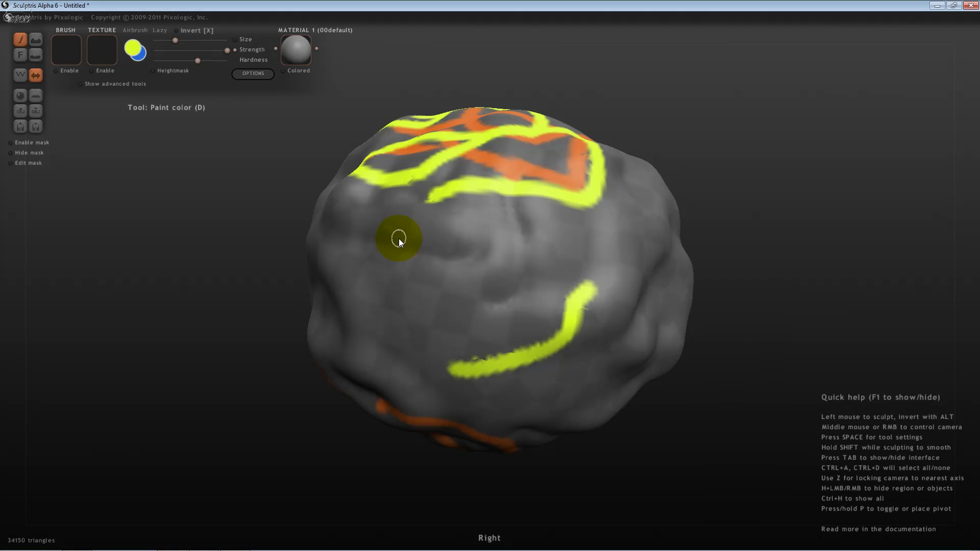
{"action": "left_click", "coordinate": [571, 248]}
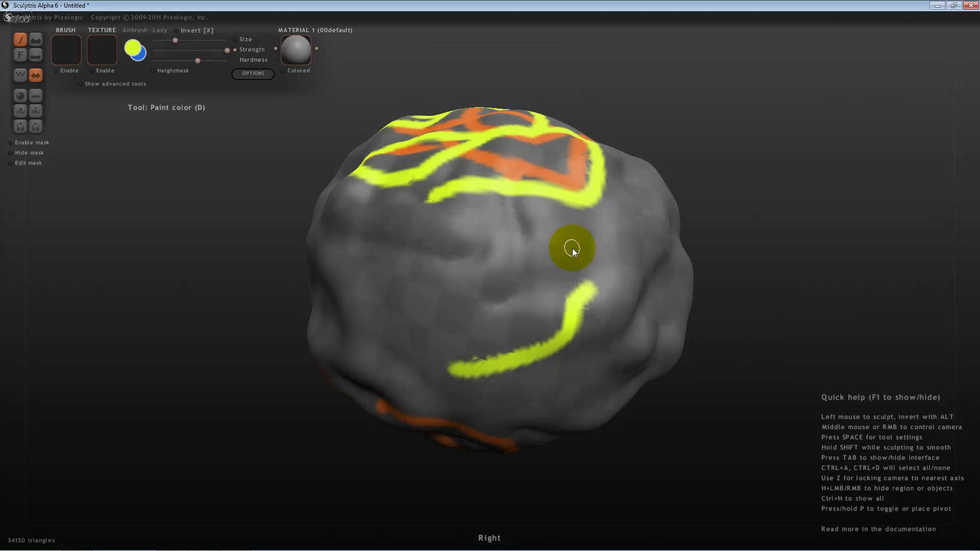
{"action": "mouse_move", "coordinate": [571, 248]}
{"action": "right_mouse_down"}
{"action": "mouse_move", "coordinate": [470, 236]}
{"action": "mouse_move", "coordinate": [473, 259]}
{"action": "right_mouse_up"}
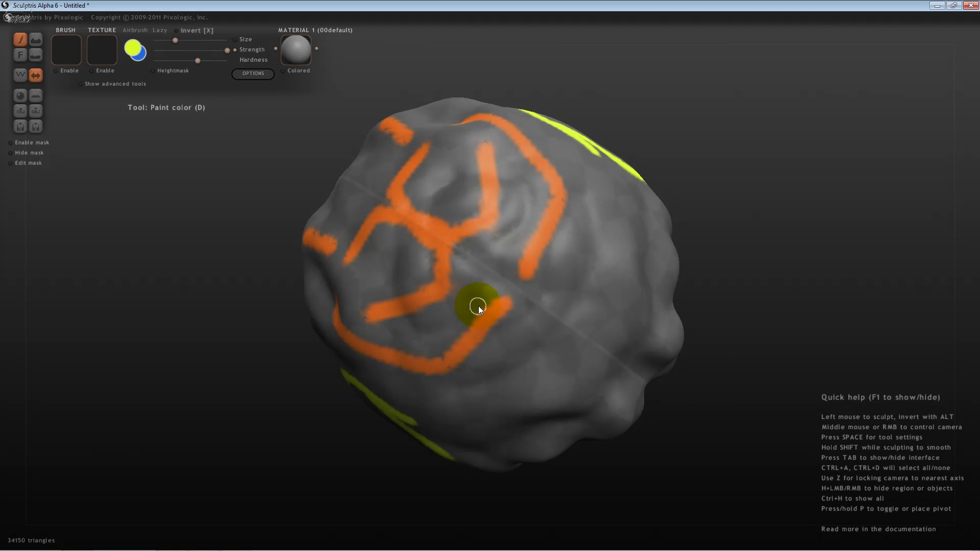
{"action": "key", "text": "z"}
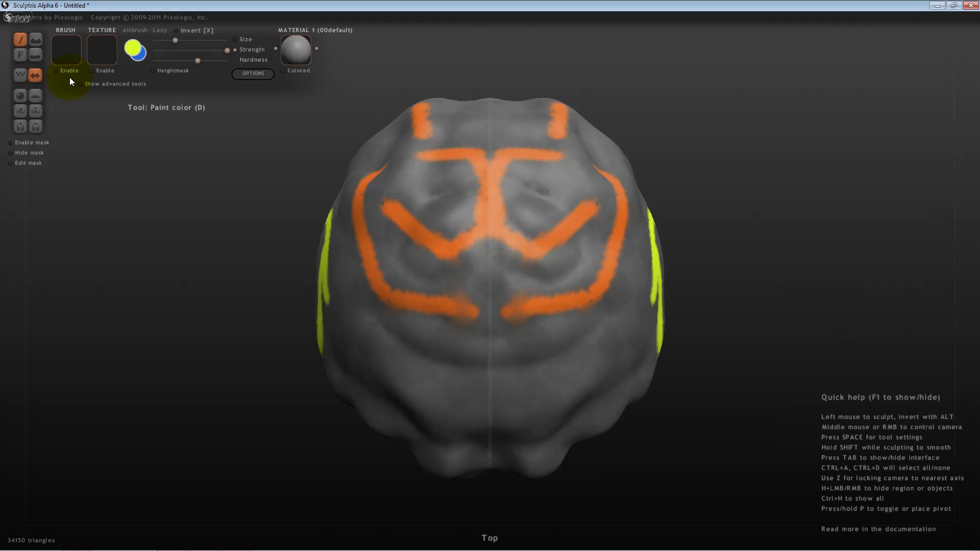
Open the texture library and close it without choosing a texture.
{"action": "left_click", "coordinate": [89, 50]}
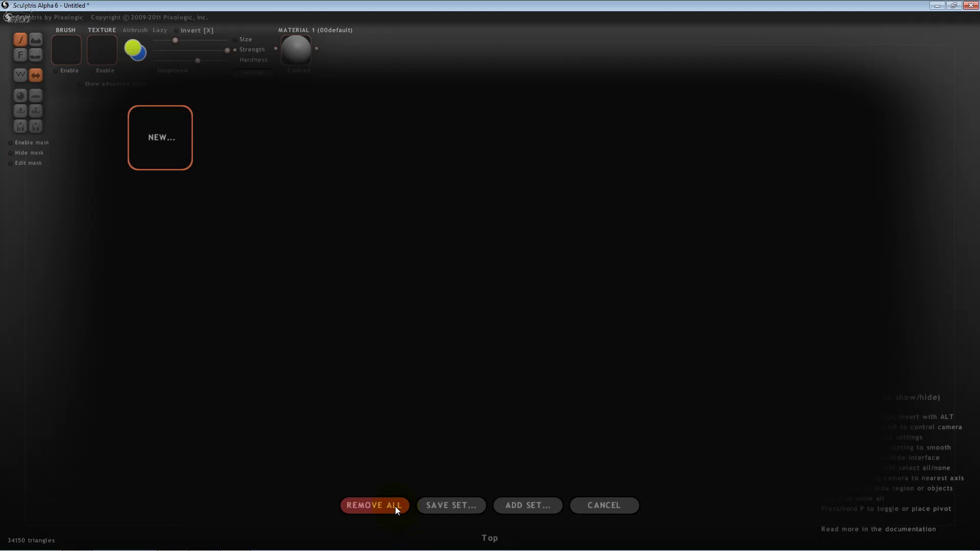
{"action": "left_click", "coordinate": [617, 509]}
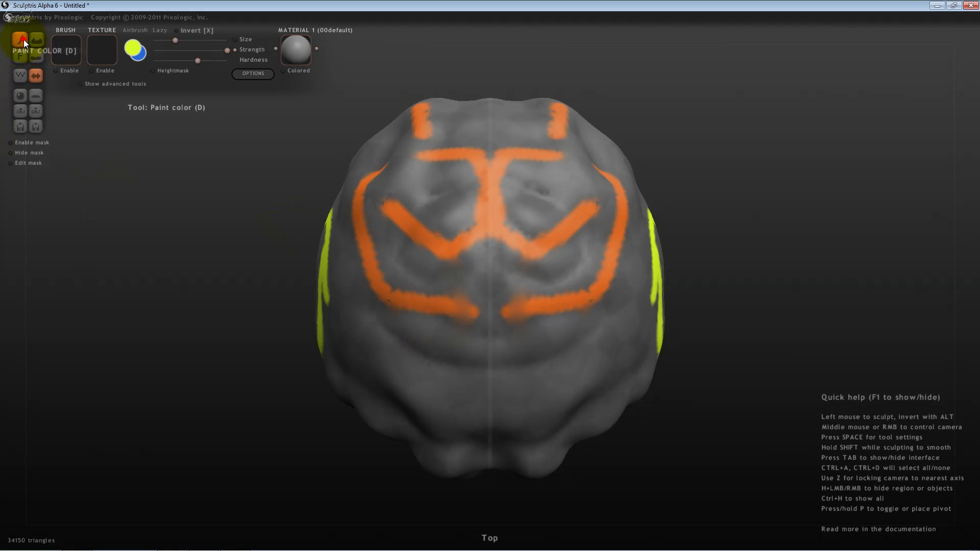
Set the paint colour to fully saturated green, cover the top side of the model with it, and reduce the brush size.
{"action": "left_click", "coordinate": [136, 50]}
{"action": "mouse_move", "coordinate": [489, 249]}
{"action": "left_mouse_down"}
{"action": "mouse_move", "coordinate": [476, 269]}
{"action": "mouse_move", "coordinate": [556, 294]}
{"action": "mouse_move", "coordinate": [562, 268]}
{"action": "left_mouse_up"}
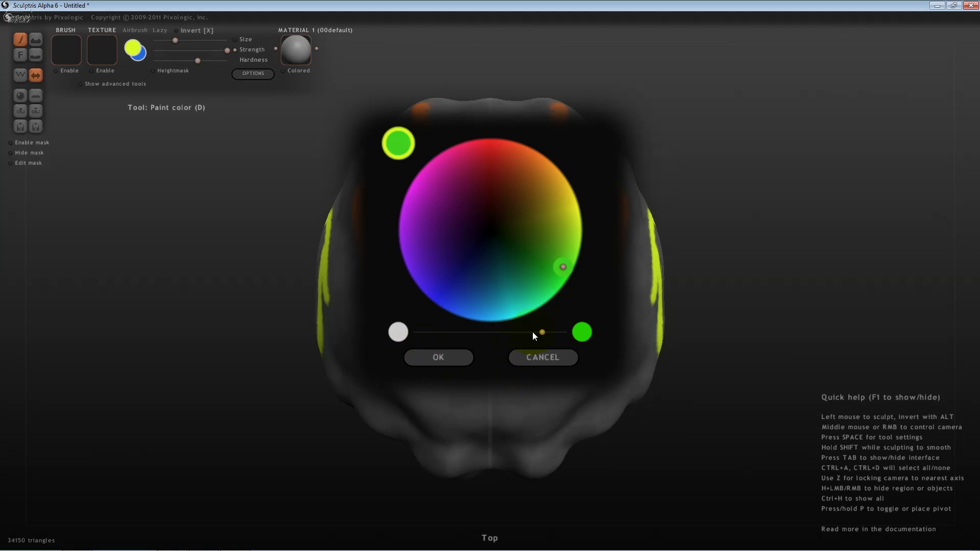
{"action": "left_click_drag", "start_coordinate": [535, 332], "coordinate": [574, 329]}
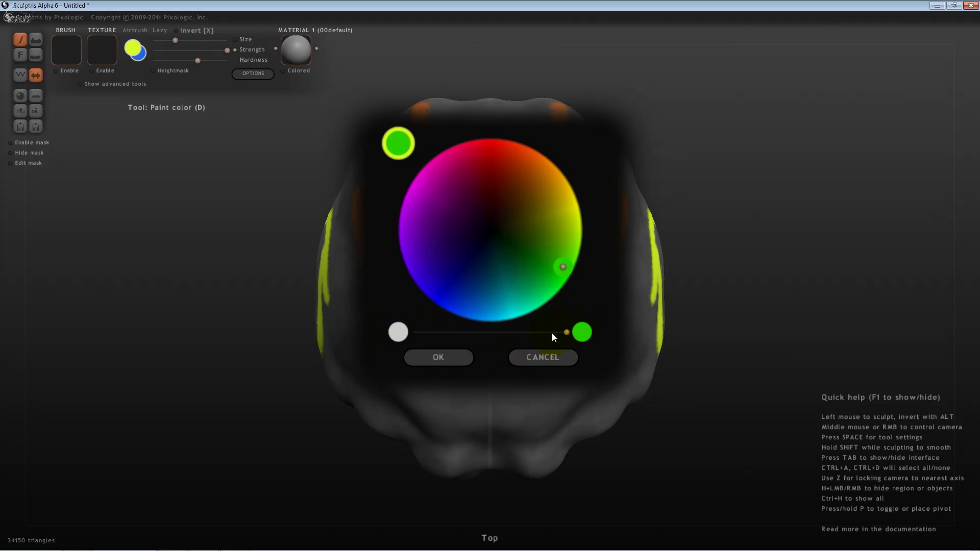
{"action": "left_click", "coordinate": [441, 361]}
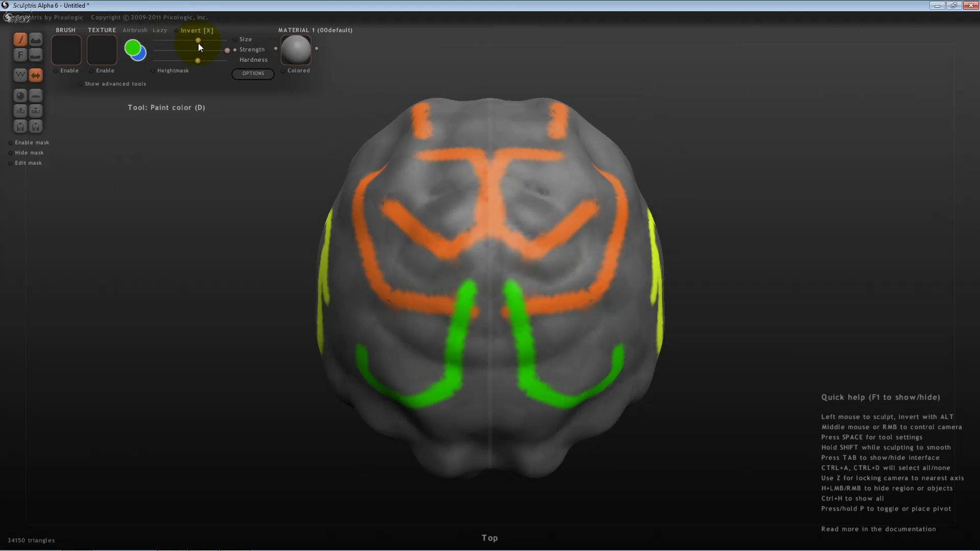
{"action": "mouse_move", "coordinate": [457, 227]}
{"action": "left_mouse_down"}
{"action": "mouse_move", "coordinate": [462, 240]}
{"action": "mouse_move", "coordinate": [445, 241]}
{"action": "mouse_move", "coordinate": [355, 329]}
{"action": "mouse_move", "coordinate": [555, 140]}
{"action": "mouse_move", "coordinate": [495, 123]}
{"action": "left_mouse_up"}
{"action": "left_click_drag", "start_coordinate": [198, 40], "coordinate": [185, 41]}
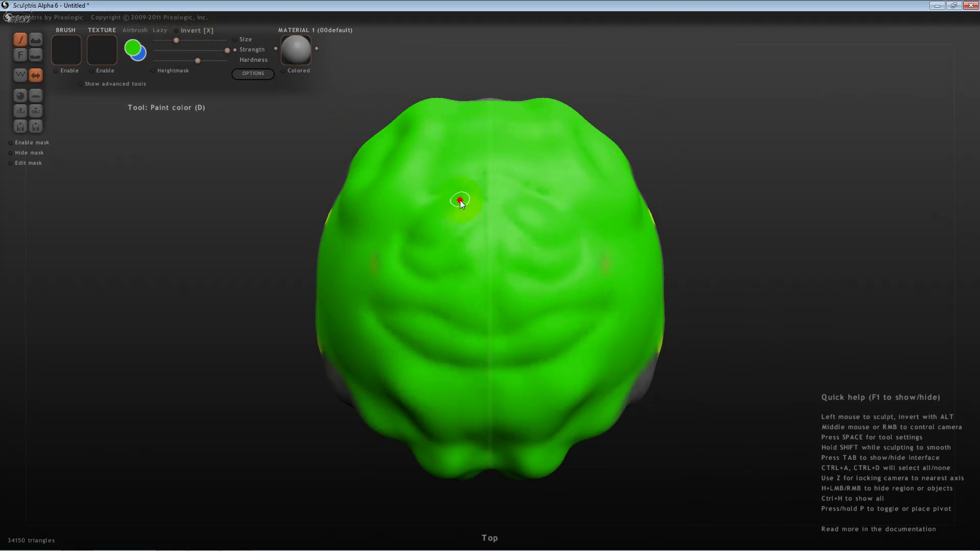
Set the paint colour to red and paint thick mirrored strokes over the green top side of the model.
{"action": "left_click", "coordinate": [144, 52]}
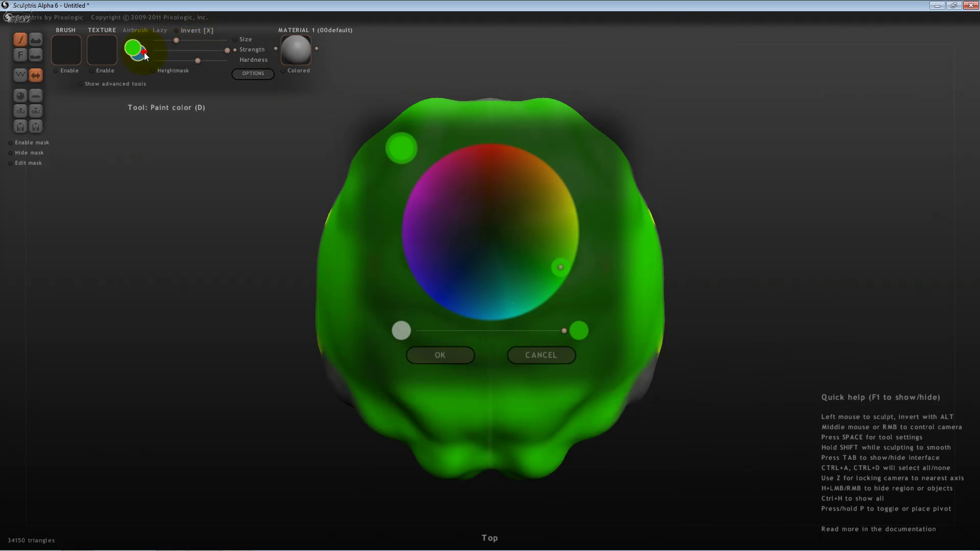
{"action": "left_click", "coordinate": [143, 52]}
{"action": "left_click", "coordinate": [144, 53]}
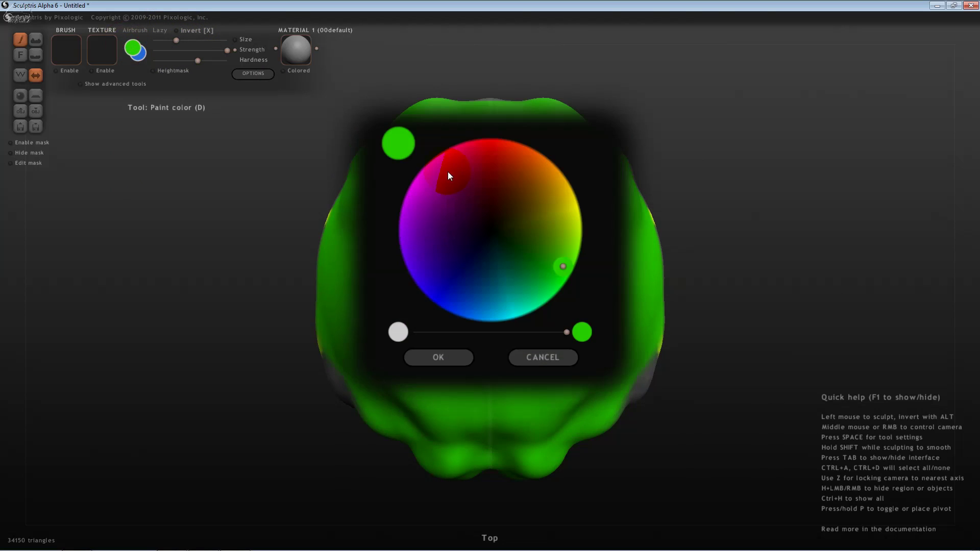
{"action": "left_click", "coordinate": [500, 151]}
{"action": "left_click", "coordinate": [436, 359]}
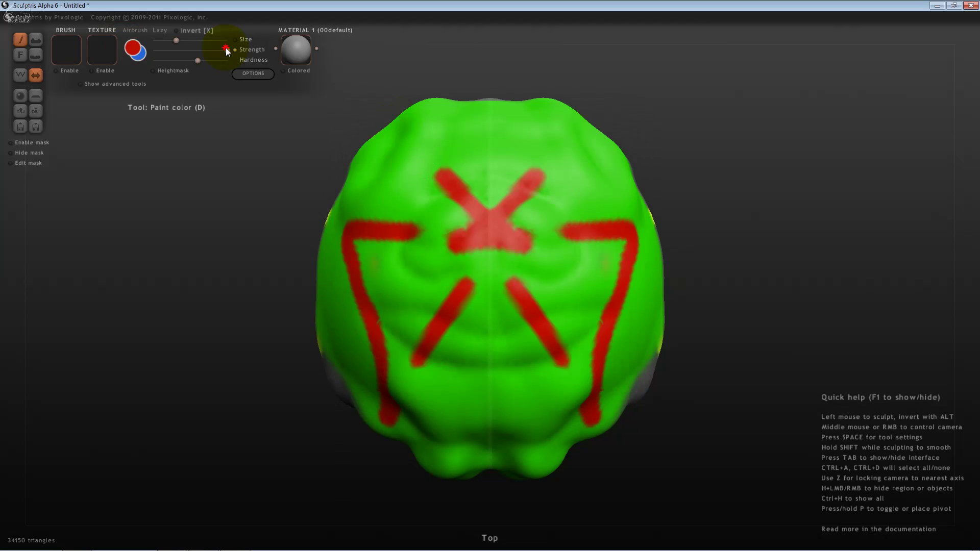
Lower the brush strength to about half and paint fainter mirrored red strokes across the top side of the model.
{"action": "left_click_drag", "start_coordinate": [225, 50], "coordinate": [191, 51]}
{"action": "mouse_move", "coordinate": [490, 200]}
{"action": "left_mouse_down"}
{"action": "mouse_move", "coordinate": [429, 210]}
{"action": "mouse_move", "coordinate": [427, 228]}
{"action": "mouse_move", "coordinate": [486, 230]}
{"action": "left_mouse_up"}
{"action": "mouse_move", "coordinate": [473, 299]}
{"action": "left_mouse_down"}
{"action": "mouse_move", "coordinate": [384, 267]}
{"action": "mouse_move", "coordinate": [389, 244]}
{"action": "mouse_move", "coordinate": [559, 316]}
{"action": "mouse_move", "coordinate": [591, 220]}
{"action": "mouse_move", "coordinate": [547, 147]}
{"action": "mouse_move", "coordinate": [618, 193]}
{"action": "mouse_move", "coordinate": [618, 229]}
{"action": "mouse_move", "coordinate": [625, 194]}
{"action": "mouse_move", "coordinate": [487, 131]}
{"action": "left_mouse_up"}
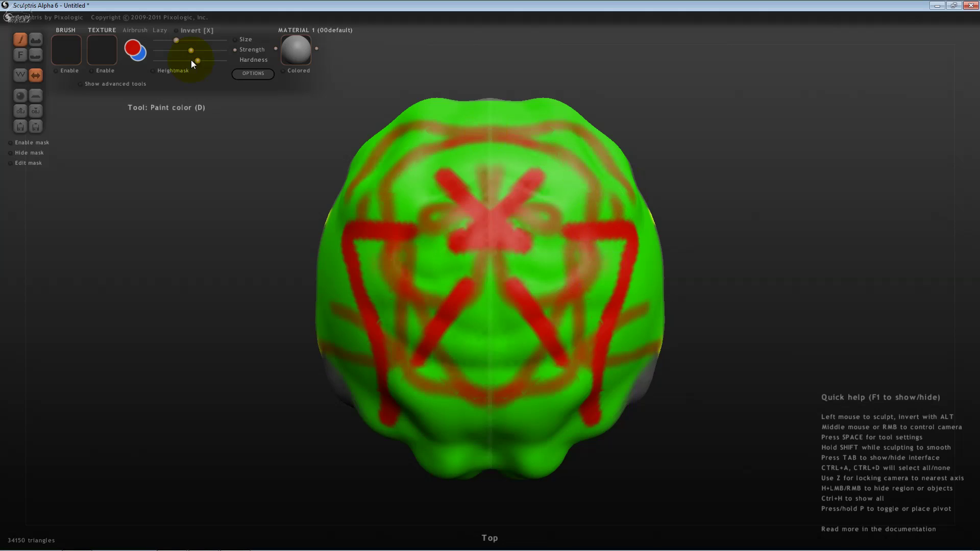
Paint more mirrored red strokes over the top side, first with the brush hardness raised high and again with it at minimum.
{"action": "left_click_drag", "start_coordinate": [197, 60], "coordinate": [227, 61]}
{"action": "mouse_move", "coordinate": [507, 190]}
{"action": "left_mouse_down"}
{"action": "mouse_move", "coordinate": [464, 213]}
{"action": "mouse_move", "coordinate": [421, 305]}
{"action": "mouse_move", "coordinate": [439, 433]}
{"action": "mouse_move", "coordinate": [355, 240]}
{"action": "left_mouse_up"}
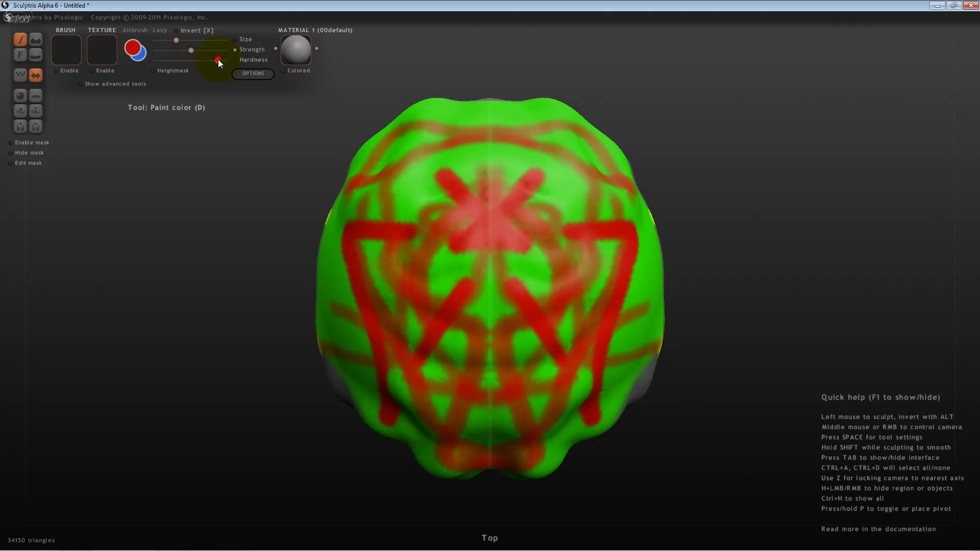
{"action": "left_click_drag", "start_coordinate": [218, 61], "coordinate": [78, 62]}
{"action": "left_click_drag", "start_coordinate": [395, 187], "coordinate": [435, 254]}
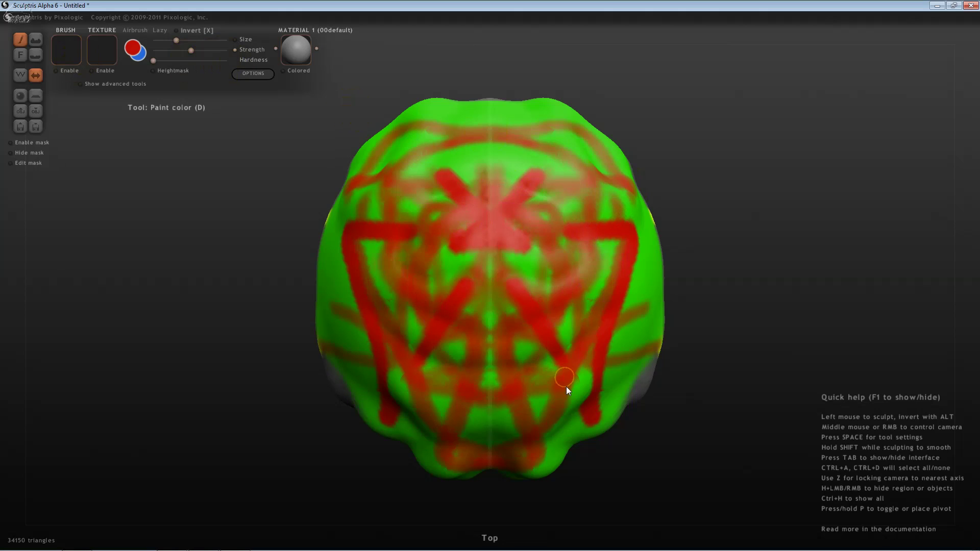
{"action": "left_click_drag", "start_coordinate": [565, 387], "coordinate": [573, 441]}
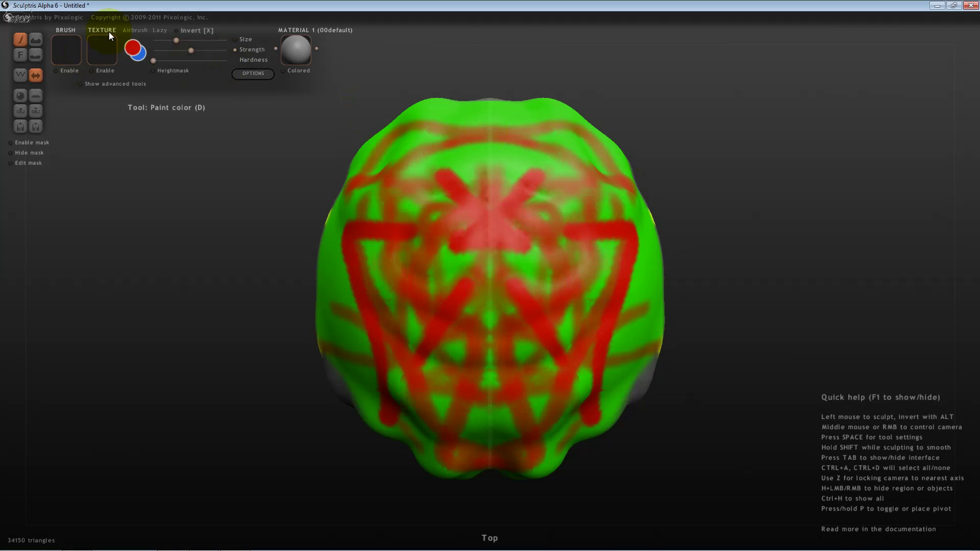